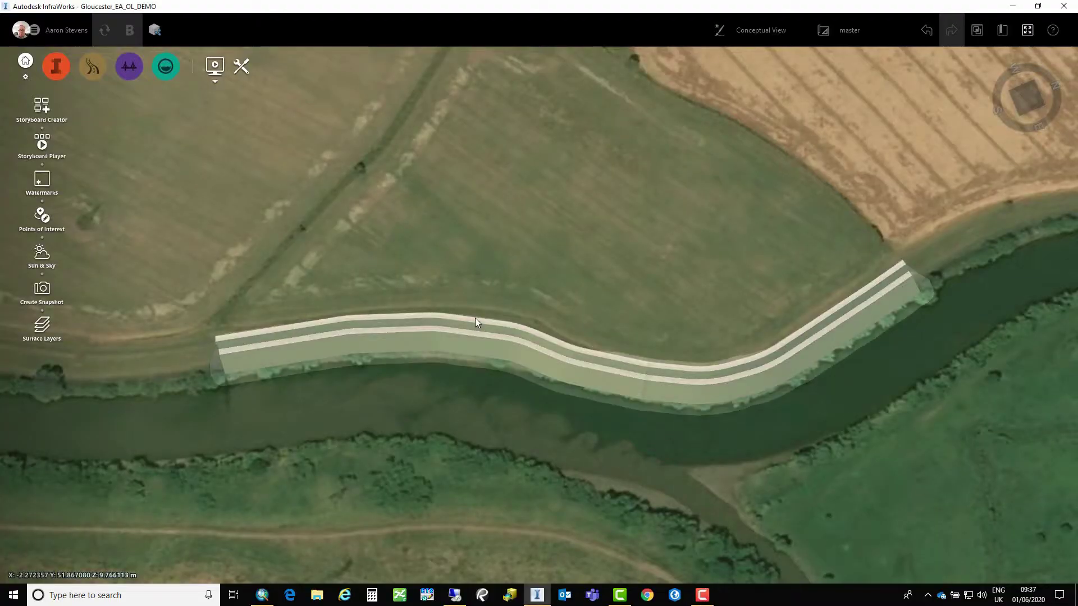
- Review the embankment road's flat vertical profile, then close it and zoom in on the road's start
left_click(475, 319)
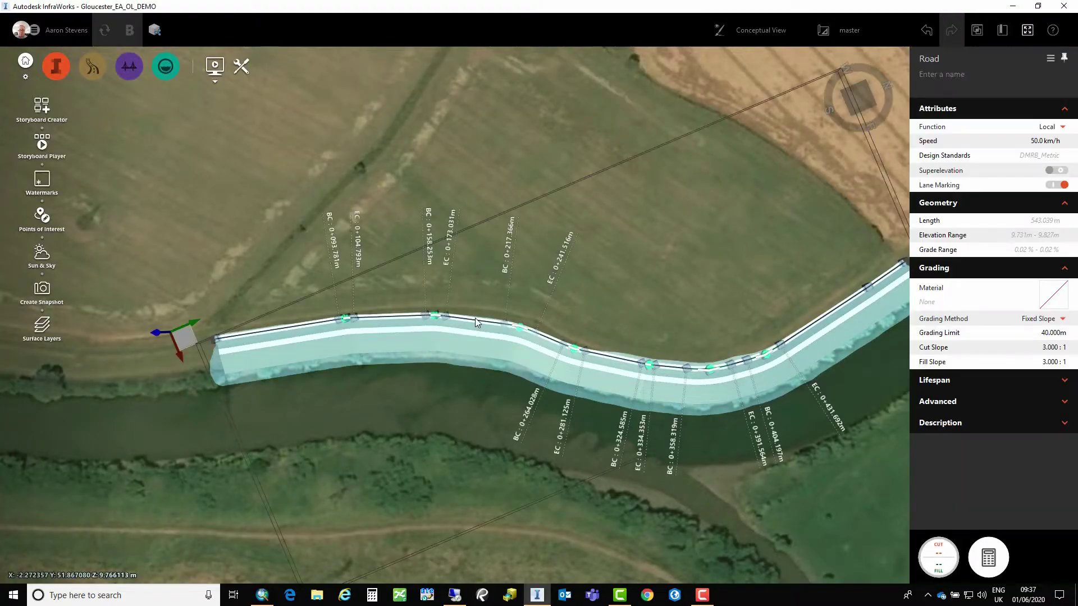
right_click(475, 318)
left_click(509, 365)
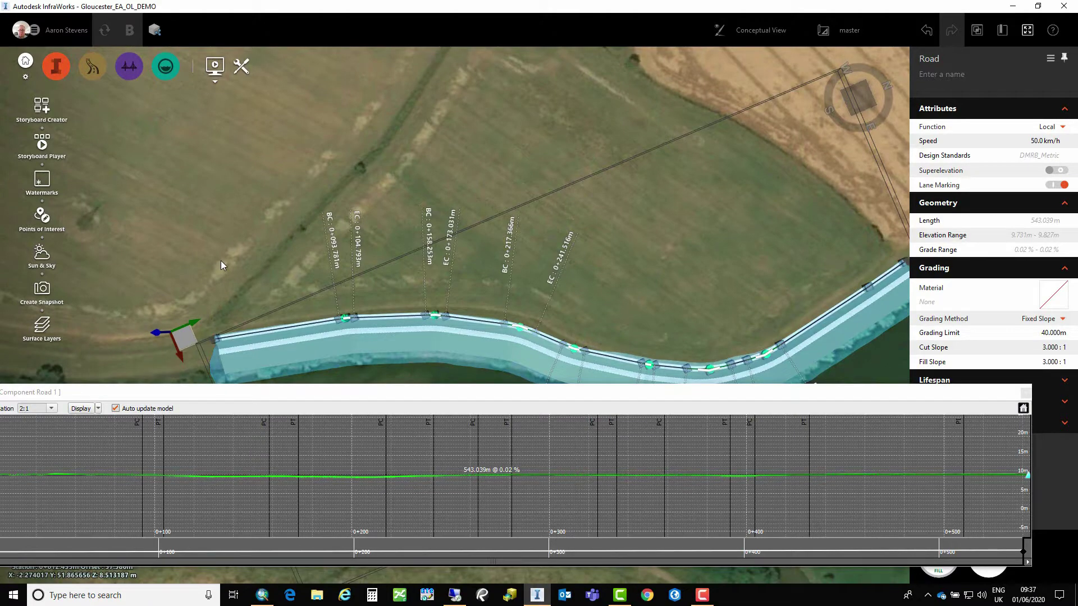
left_click(1025, 392)
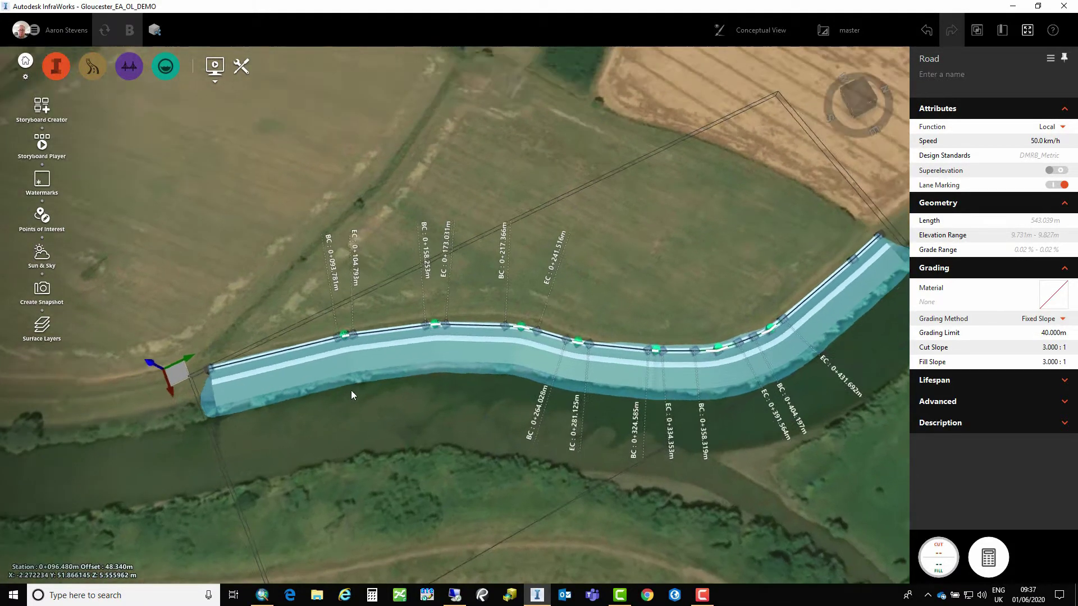
middle_click_drag(350, 391, 519, 540)
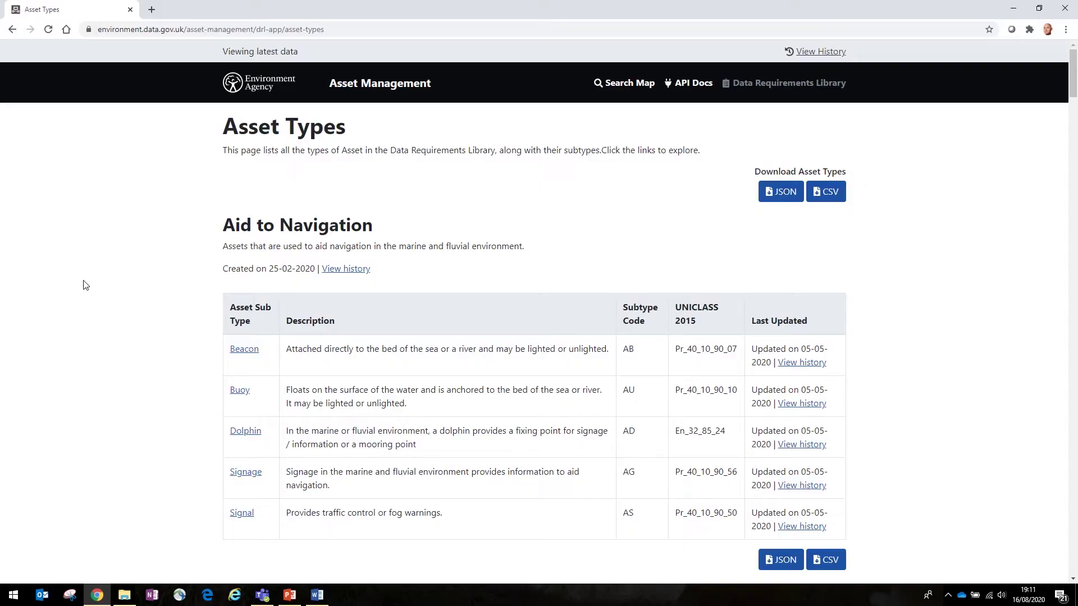
- Scroll the Asset Types list down to Defence and open the Embankment sub-type page
scroll(84, 283, "down", 2)
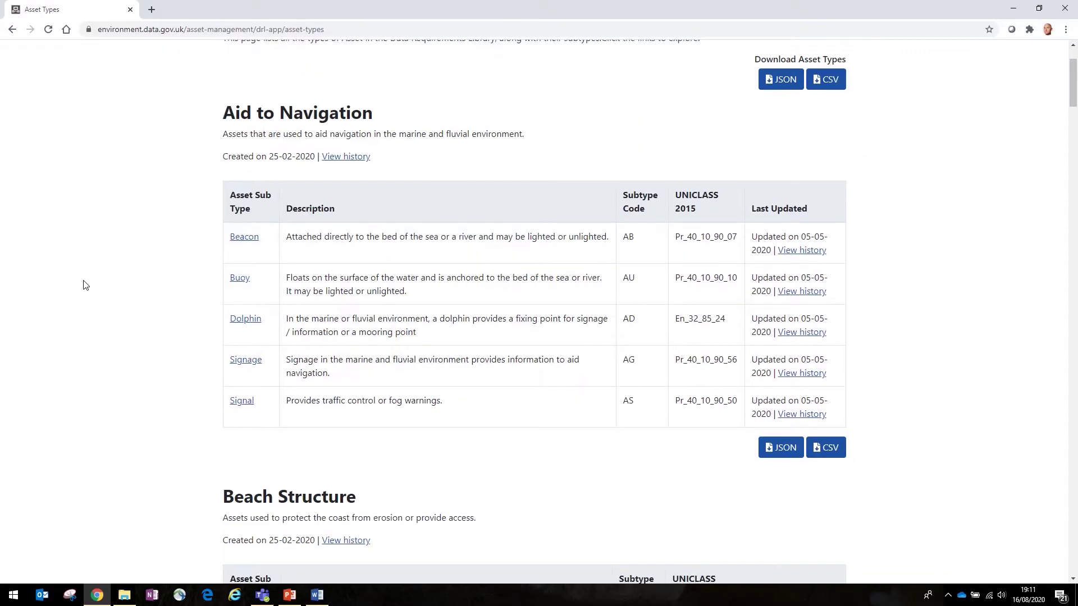
scroll(84, 285, "down", 10)
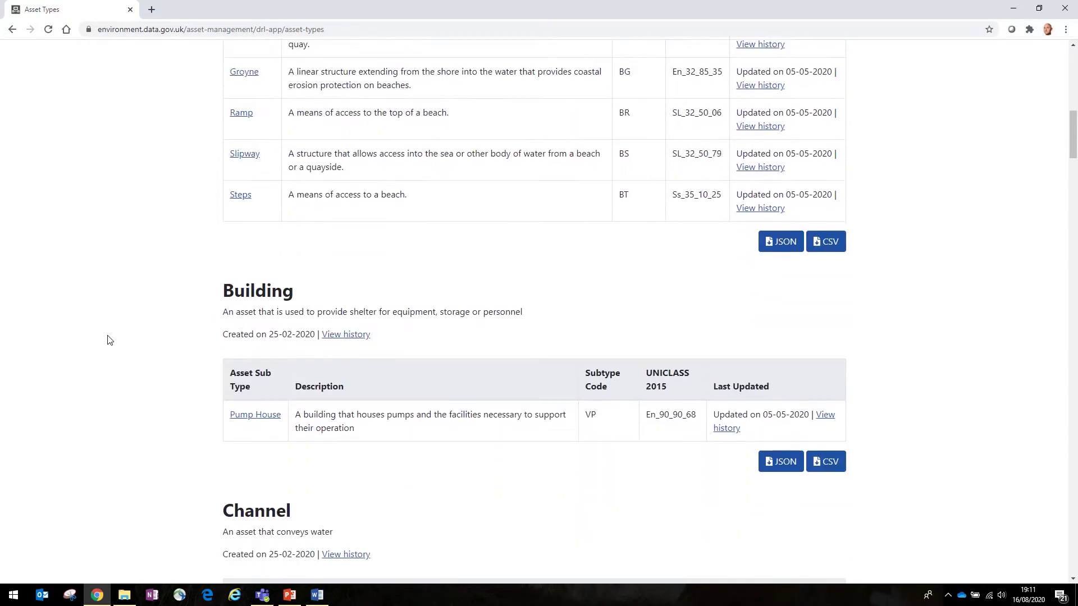
scroll(109, 340, "down", 12)
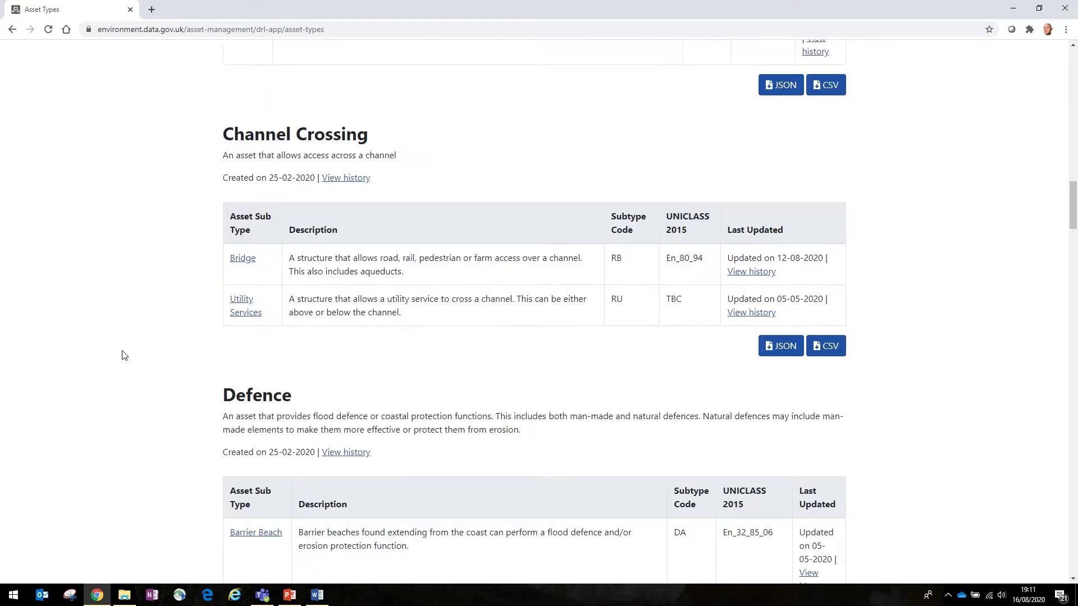
scroll(125, 356, "down", 11)
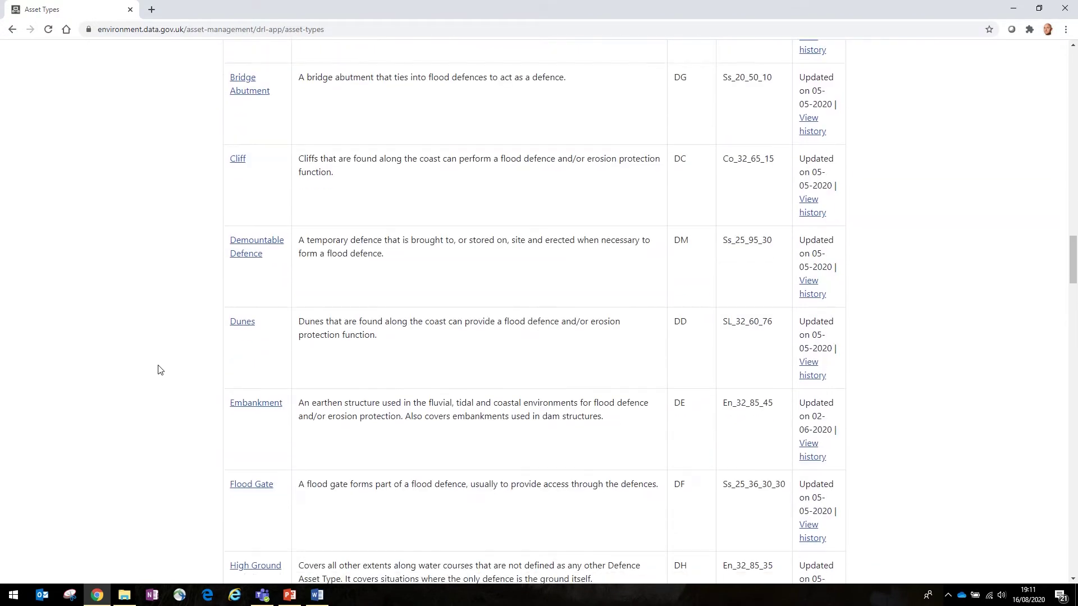
scroll(213, 348, "down", 1)
left_click(272, 296)
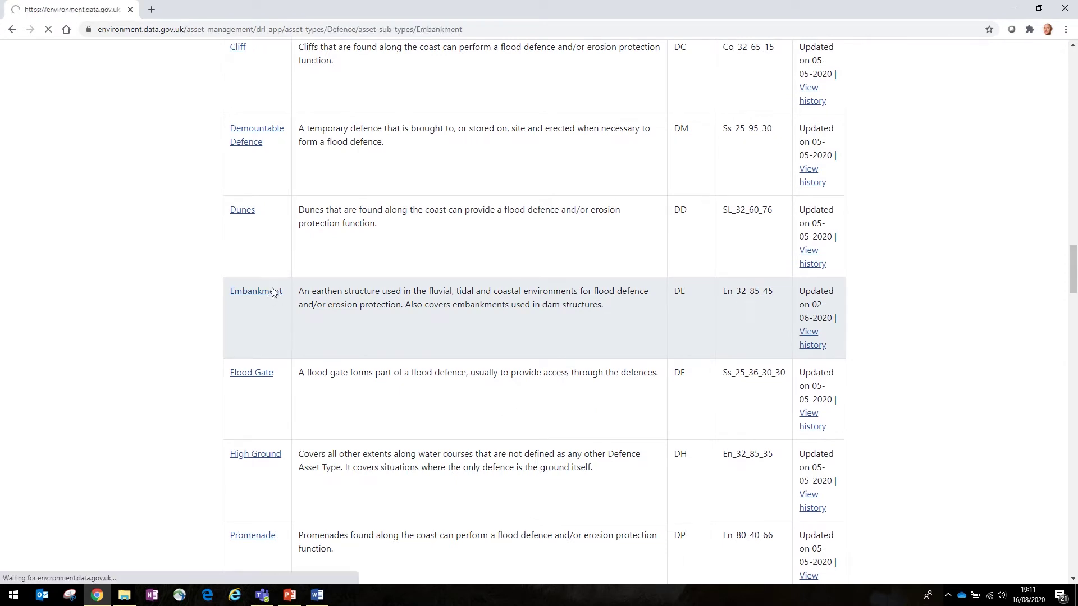
- Scroll to the Embankment Elements table and open the Crest element's attributes page
scroll(271, 292, "down", 5)
scroll(270, 294, "down", 10)
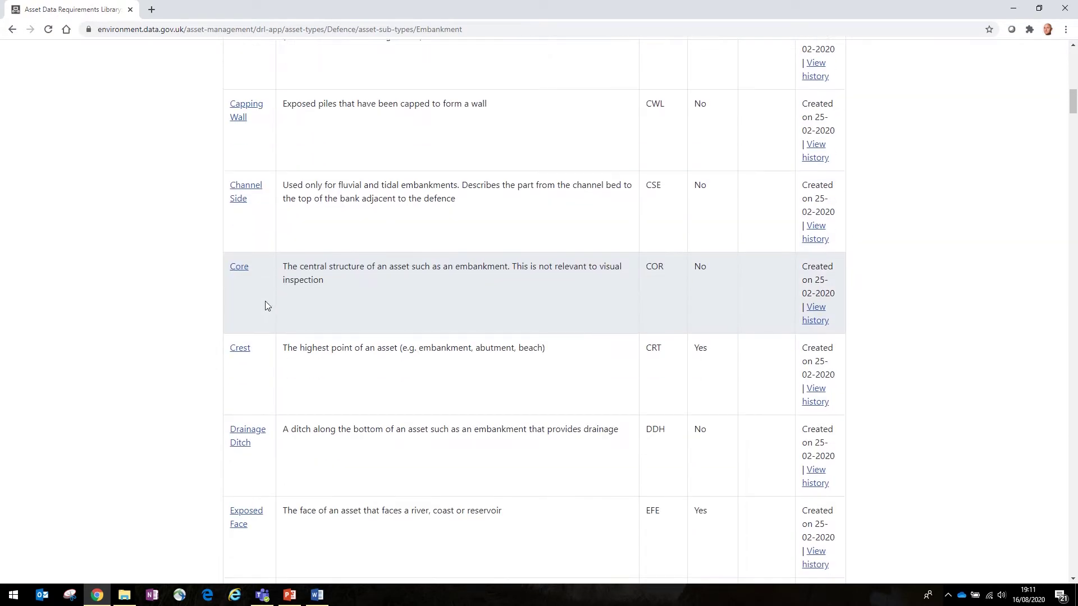
scroll(268, 303, "down", 2)
left_click(241, 313)
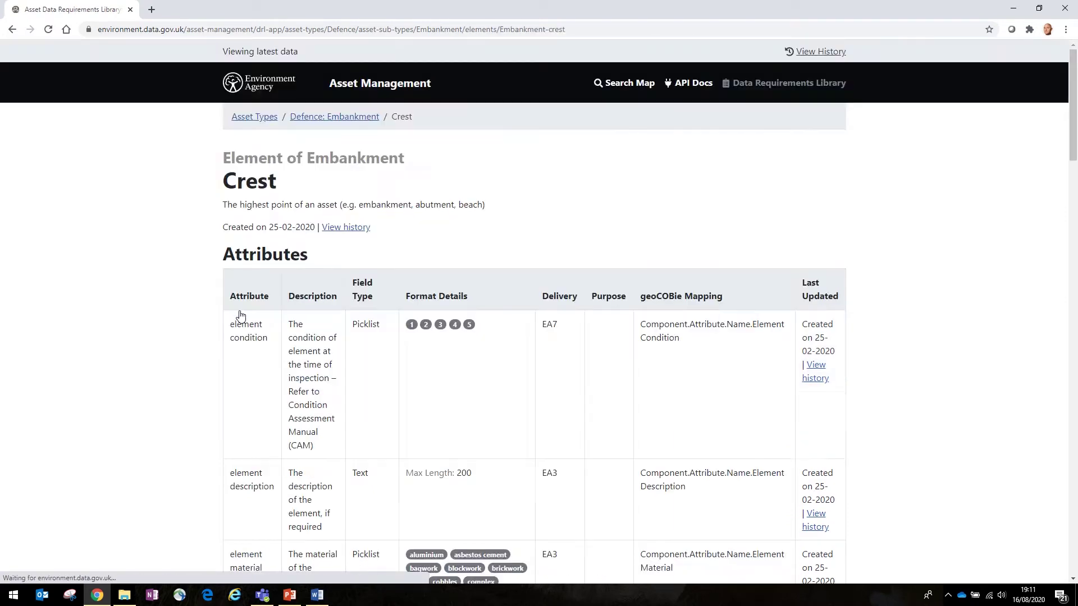
scroll(191, 317, "down", 1)
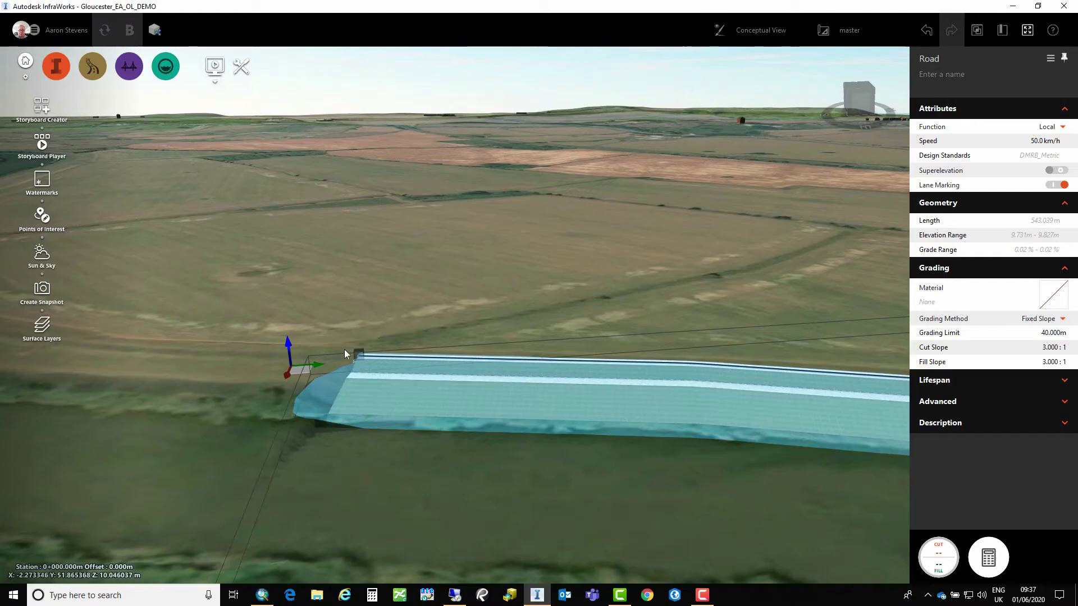
- Set the road's start elevation to 15.3 m and its far end elevation to 14 m
left_click(359, 354)
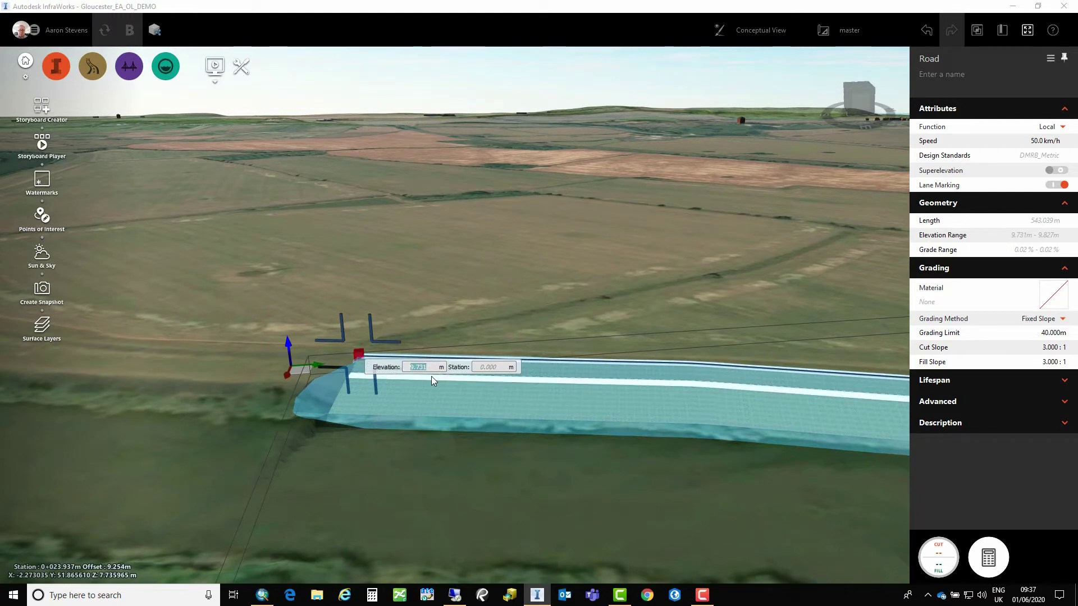
type("15.3")
key("Return")
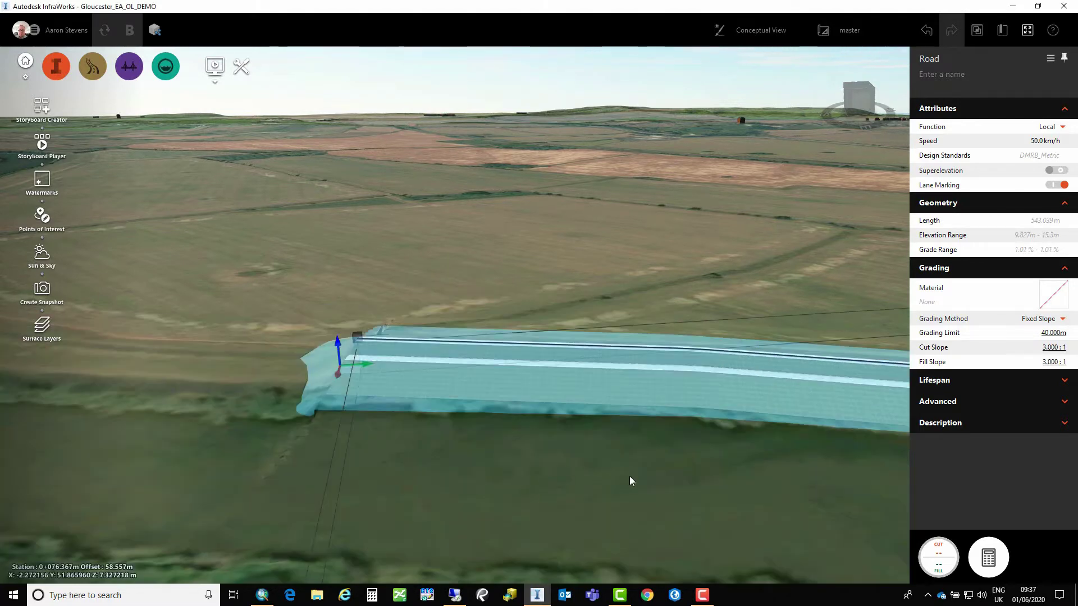
left_click_drag(631, 476, 655, 433)
left_click(572, 371)
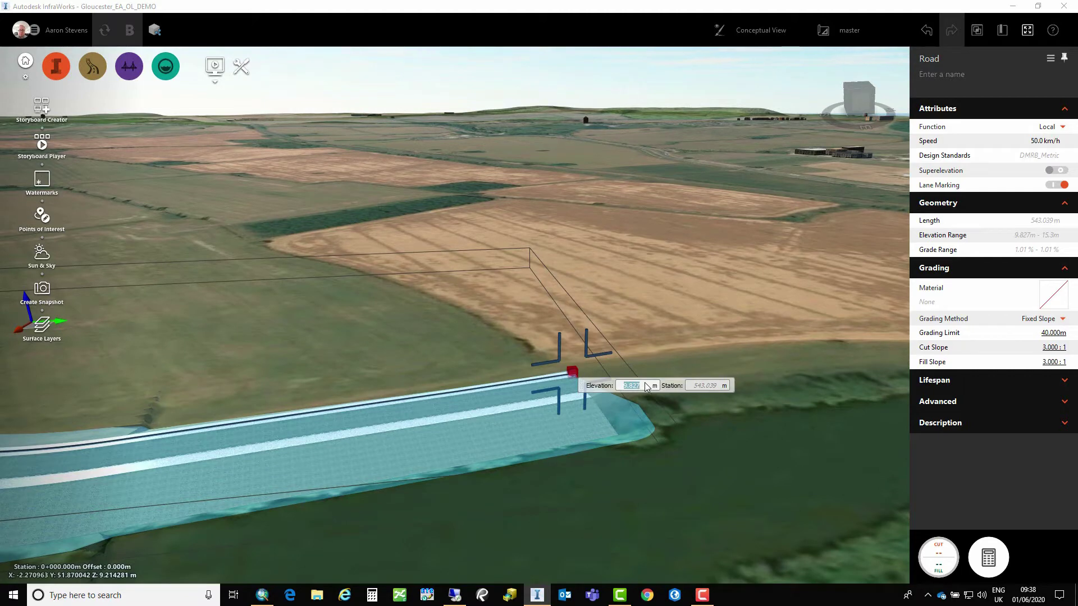
type("14")
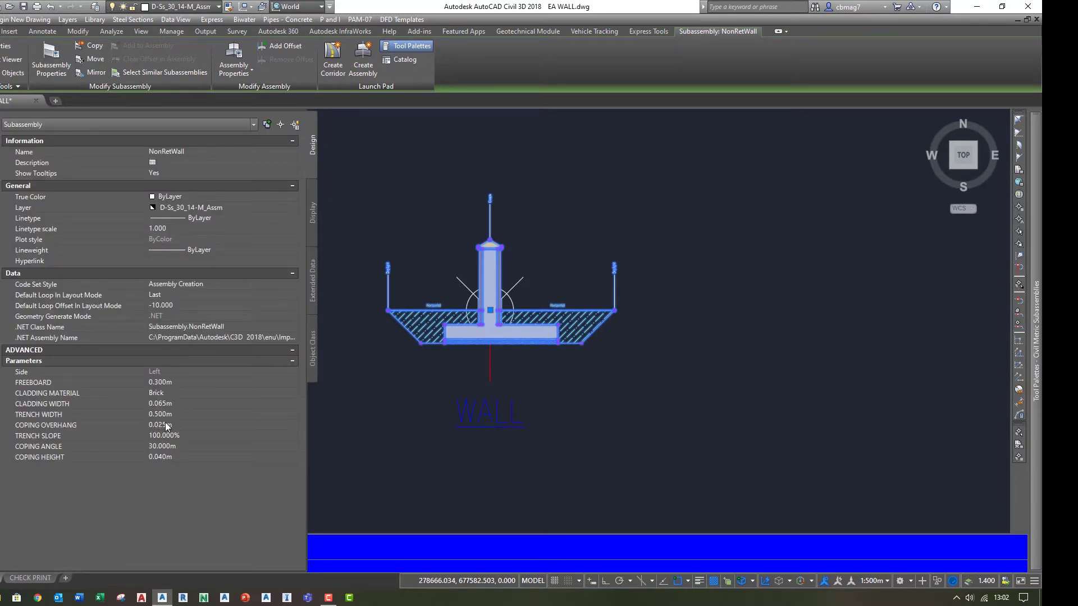
- In Civil 3D, set the wall's CLADDING WIDTH to 0.200m
left_click(169, 406)
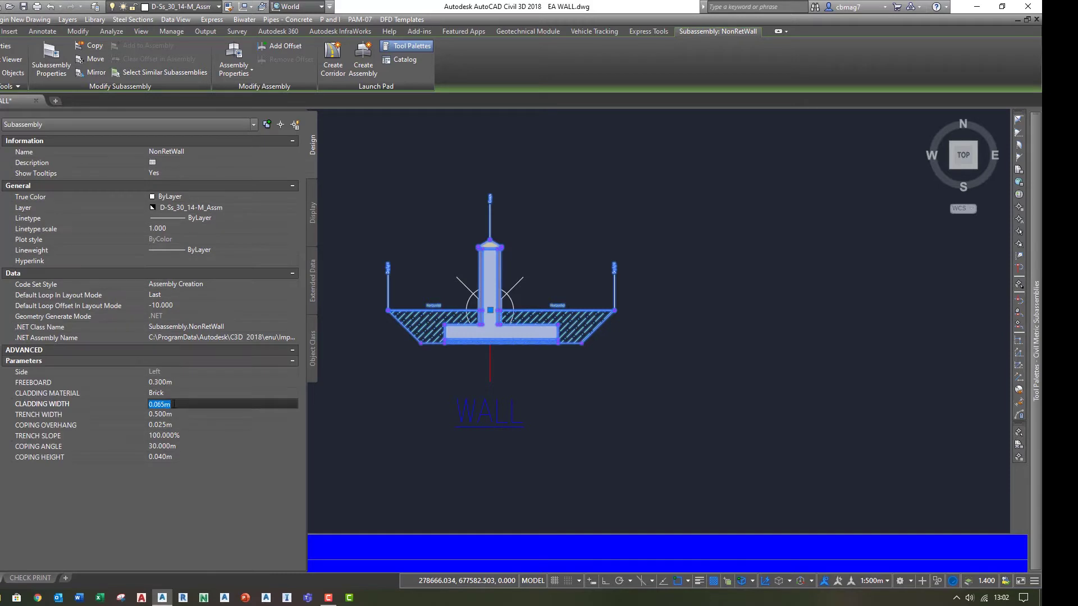
type(".2")
key("Tab")
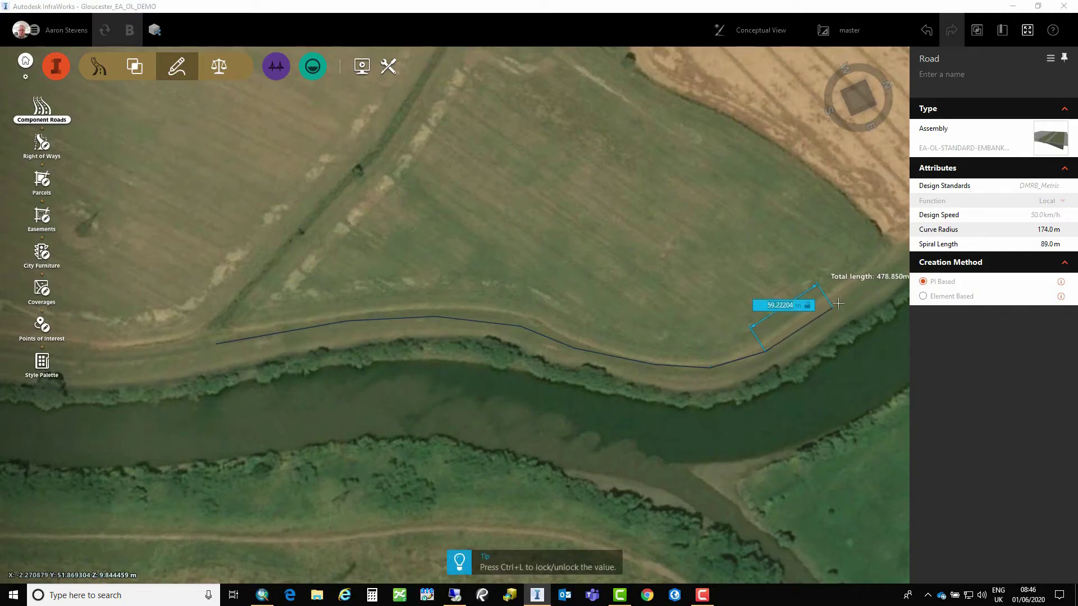
- Add a last vertex along the riverbank, finish the EA-OL-STANDARD-EMBANK road, and pan to view it
left_click(867, 282)
middle_click_drag(832, 305, 715, 355)
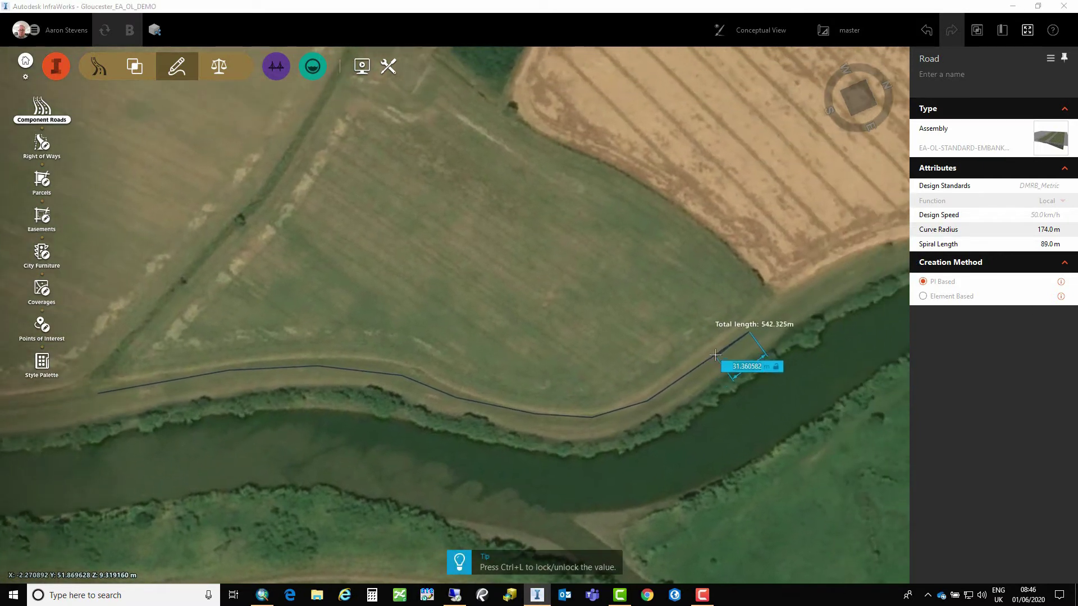
double_click(784, 307)
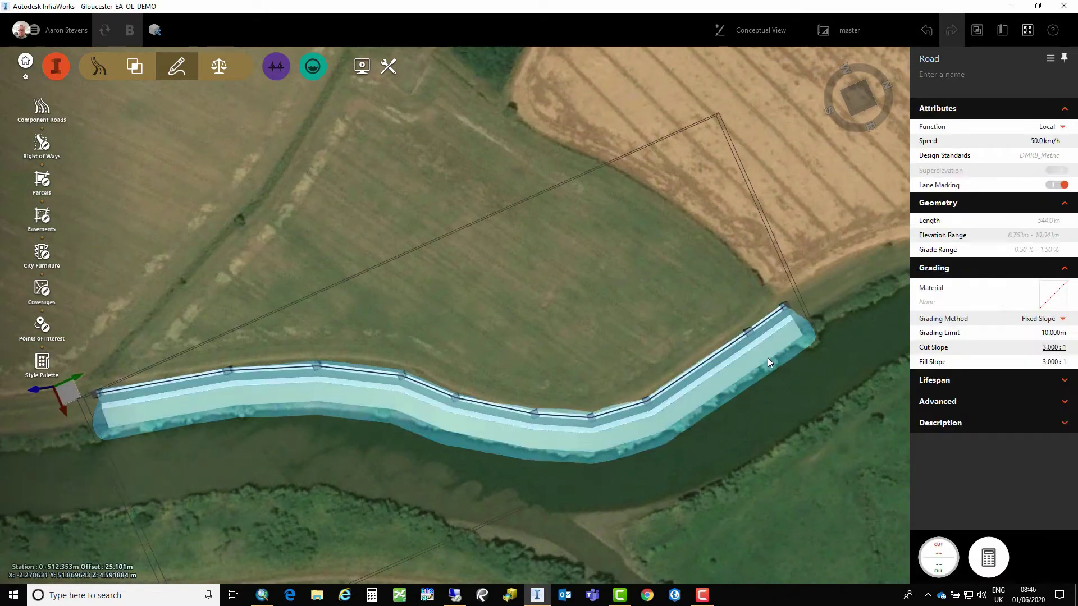
middle_click_drag(489, 498, 559, 502)
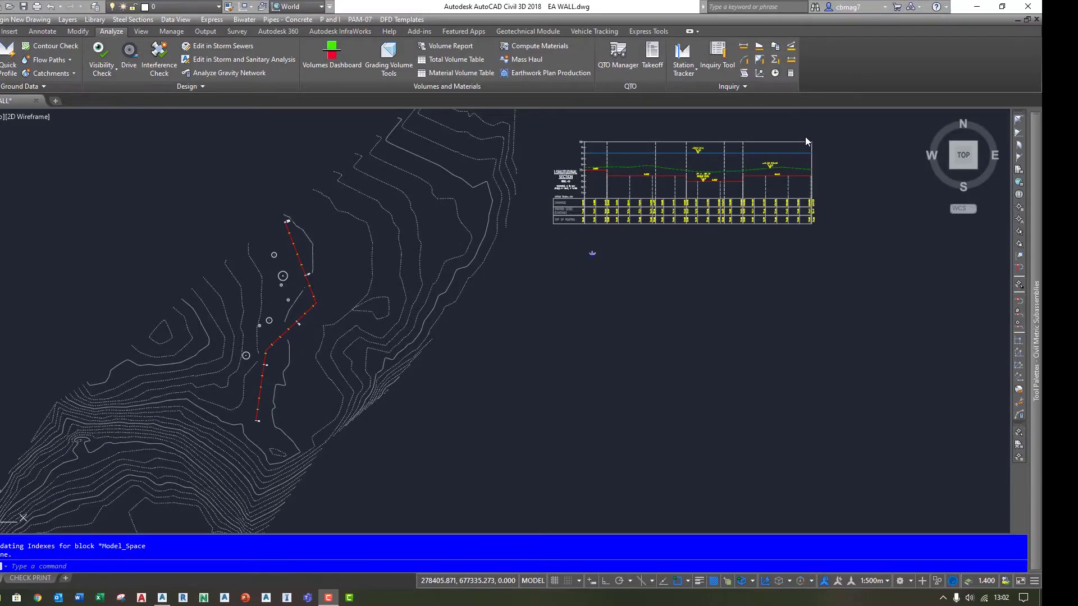
scroll(805, 137, "up", 5)
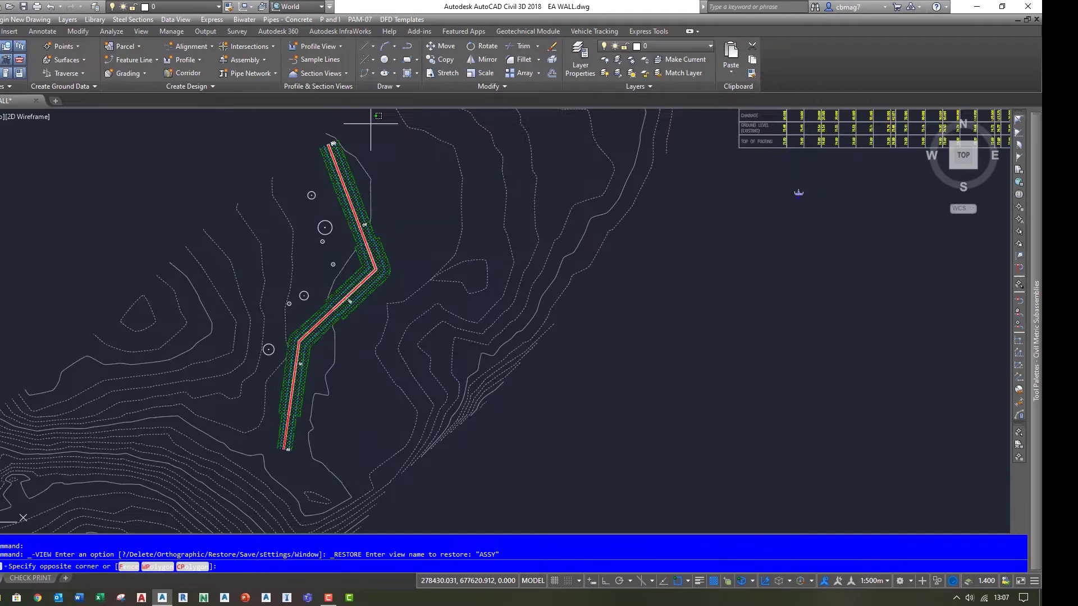
left_click(369, 125)
left_click(251, 412)
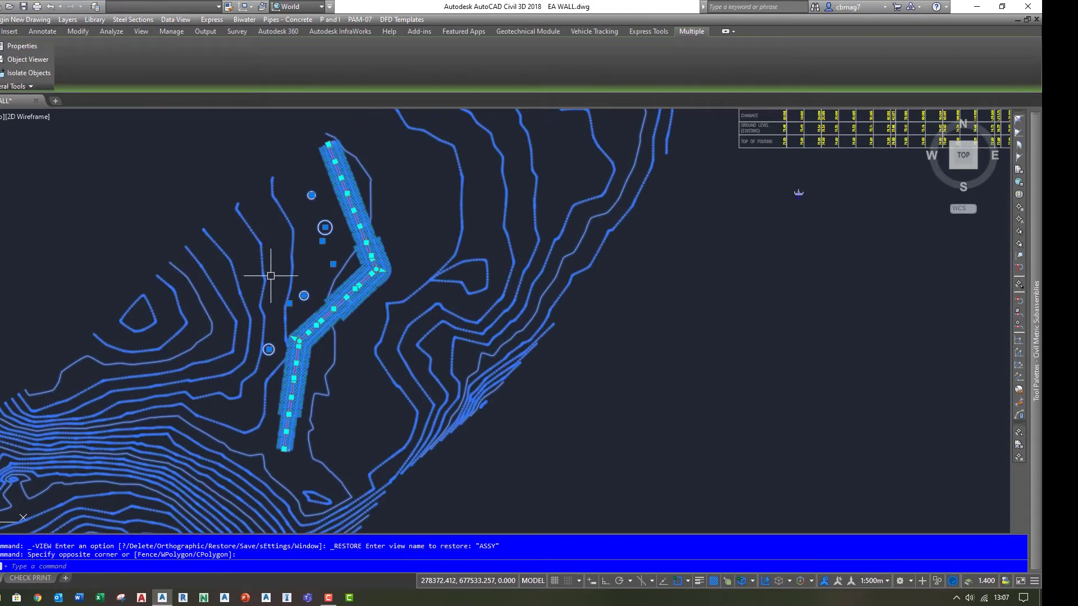
left_click(22, 60)
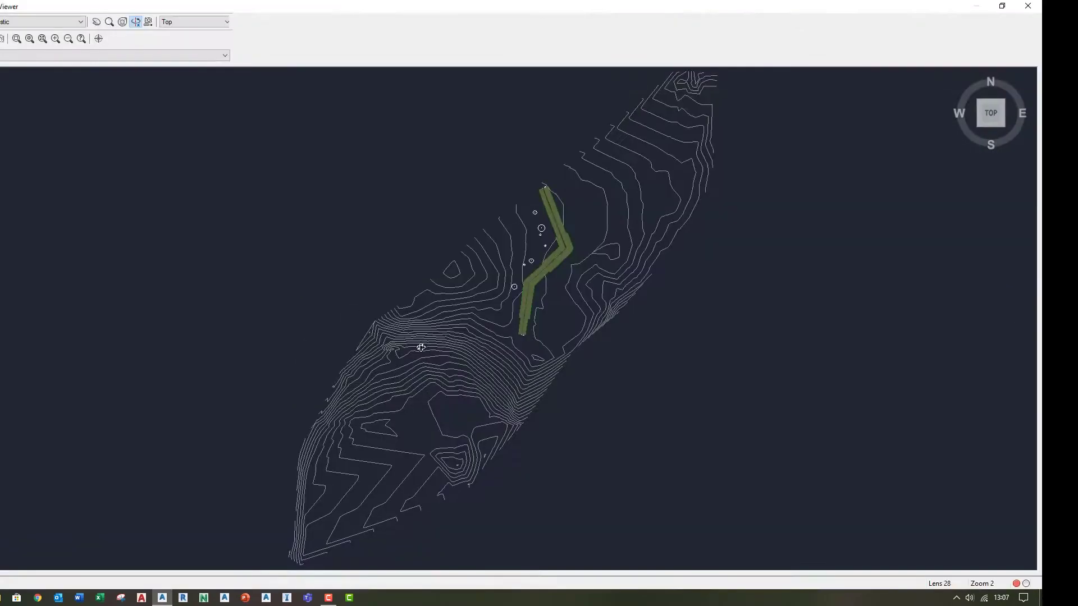
left_click_drag(365, 253, 594, 279)
scroll(593, 278, "up", 5)
middle_click_drag(758, 153, 505, 286)
scroll(505, 286, "up", 2)
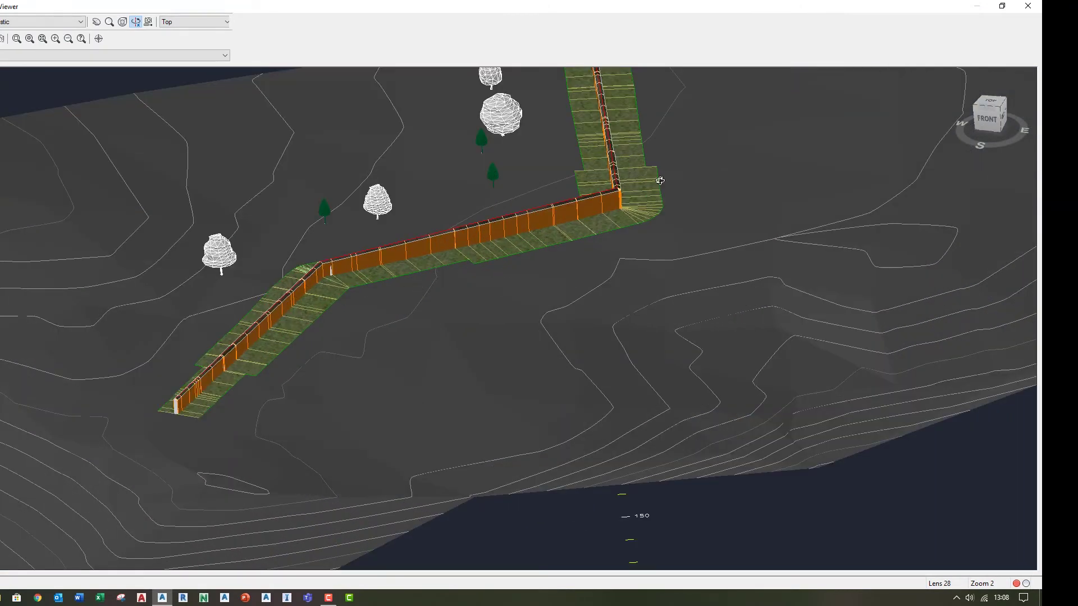
left_click_drag(640, 216, 728, 195)
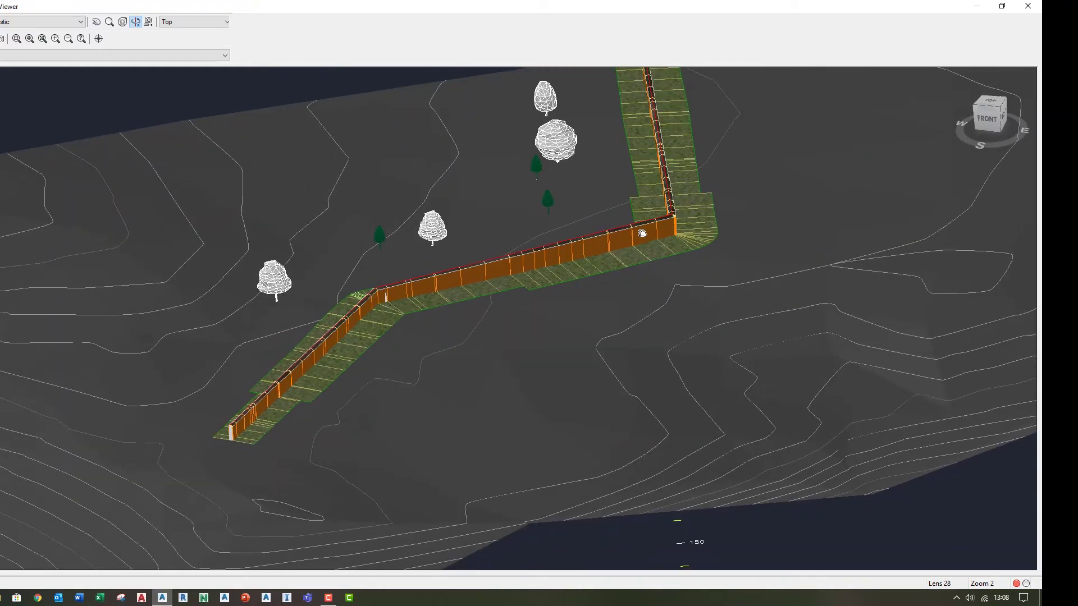
left_click_drag(590, 331, 801, 320)
key("Escape")
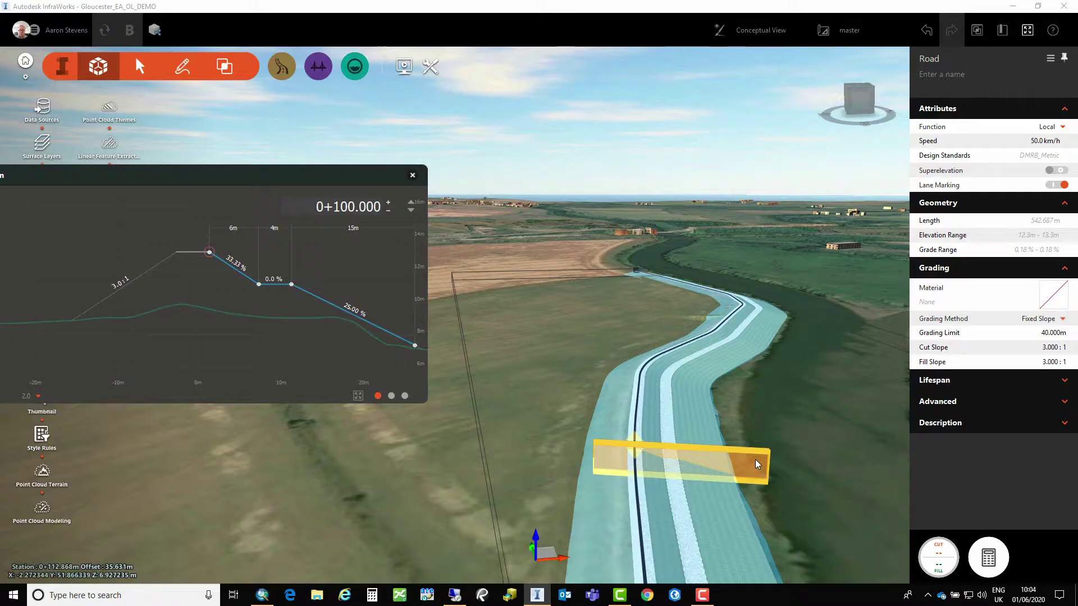
- Move the cross-section along the road and show its cut/fill, then slope grades 33.33%, 0.0%, 25.00%
left_click_drag(738, 483, 831, 348)
left_click(405, 396)
left_click(378, 395)
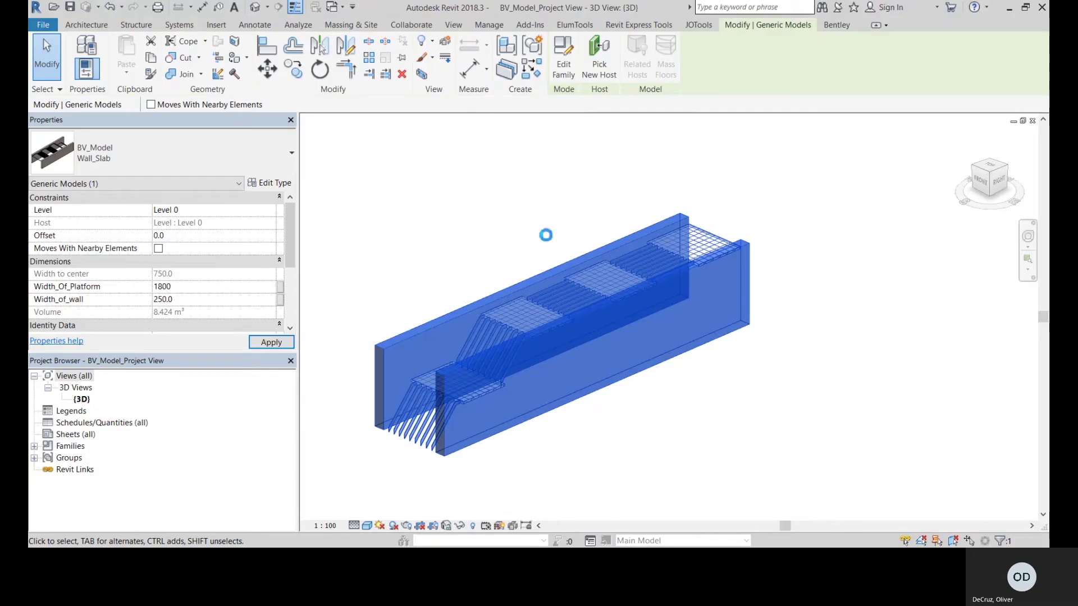
- Deselect the widened 1800-platform wall slab and orbit and zoom to inspect its stepped deck
left_click(503, 228)
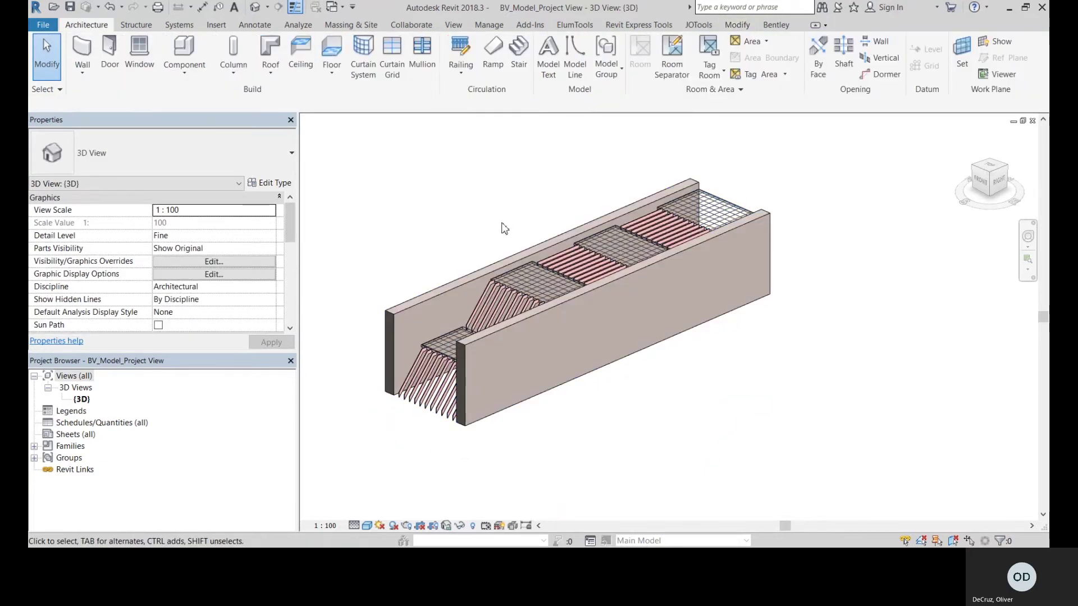
middle_click_drag(549, 241, 317, 225, "shift")
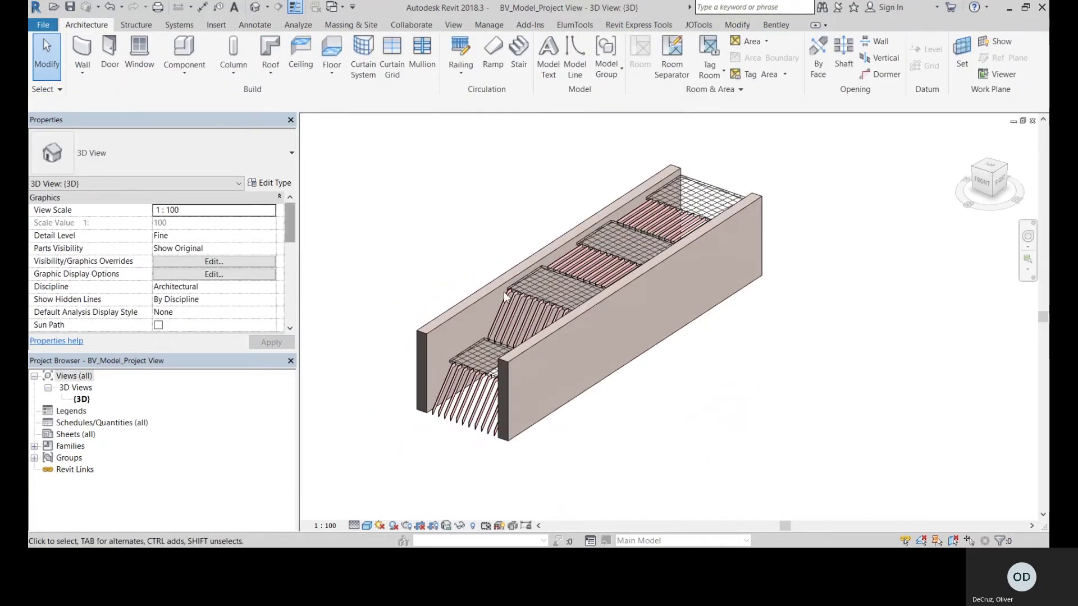
key("ctrl+Left")
left_click(457, 238)
middle_click_drag(457, 238, 427, 360, "shift")
scroll(548, 387, "up", 3)
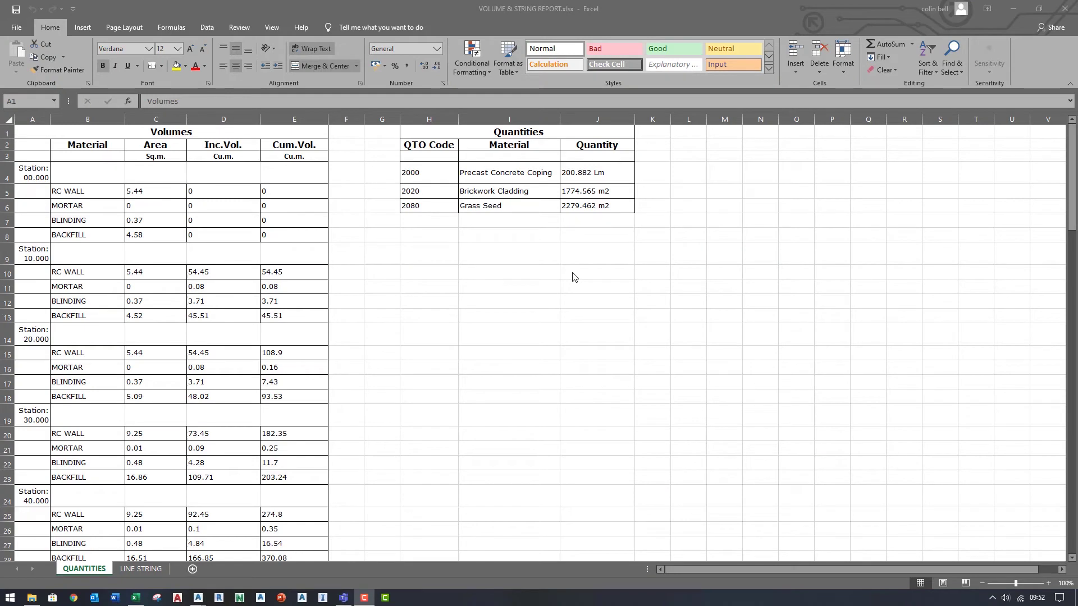
- Open the LINE STRING sheet of VOLUME & STRING REPORT.xlsx and scroll through its station, easting, northing and elevation tables
left_click(145, 569)
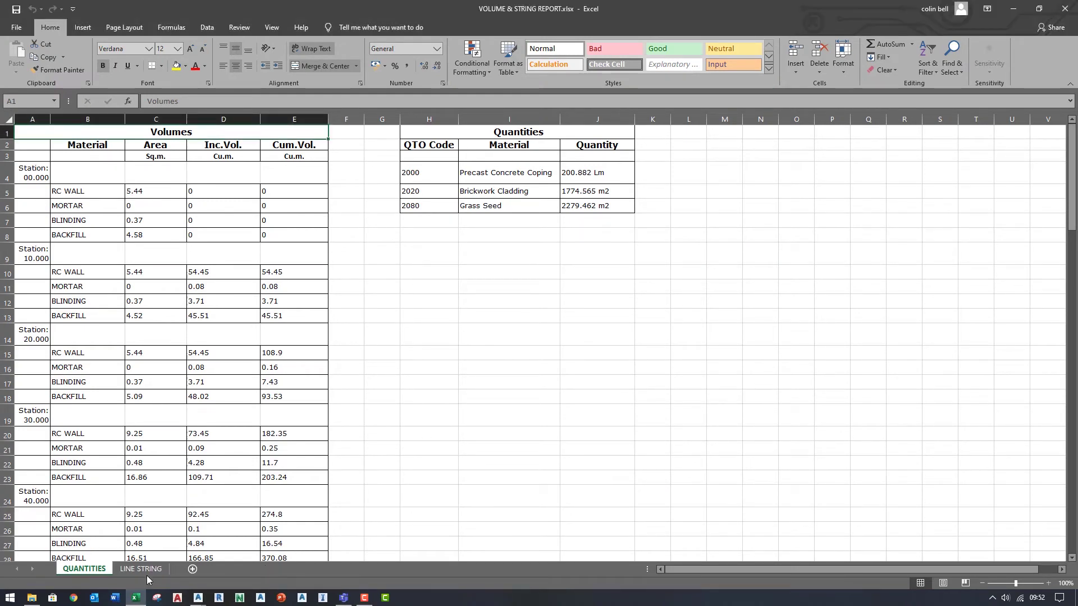
left_click(148, 570)
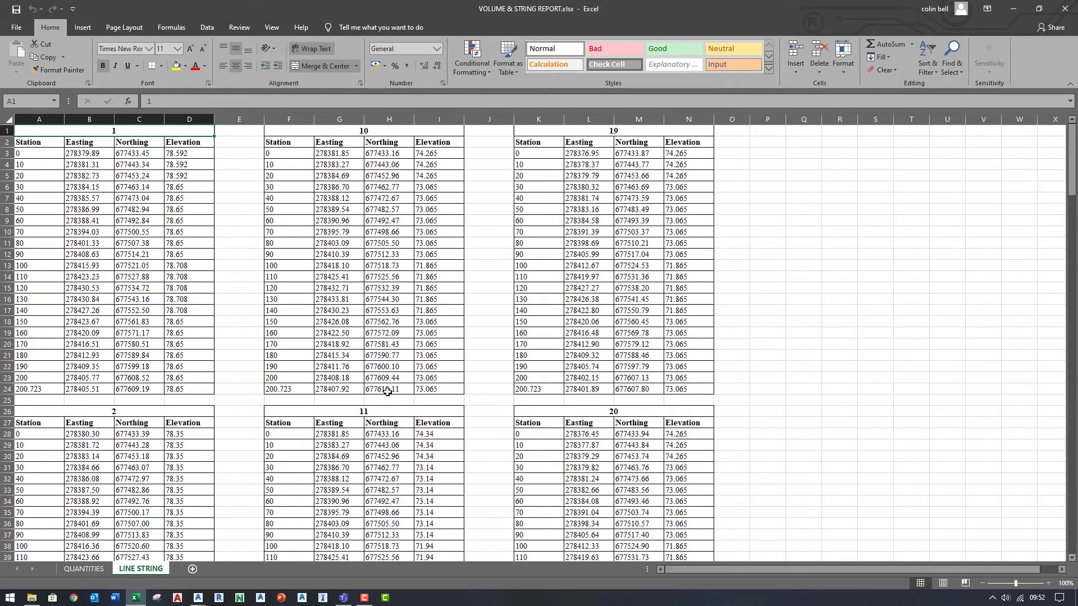
scroll(128, 144, "down", 17)
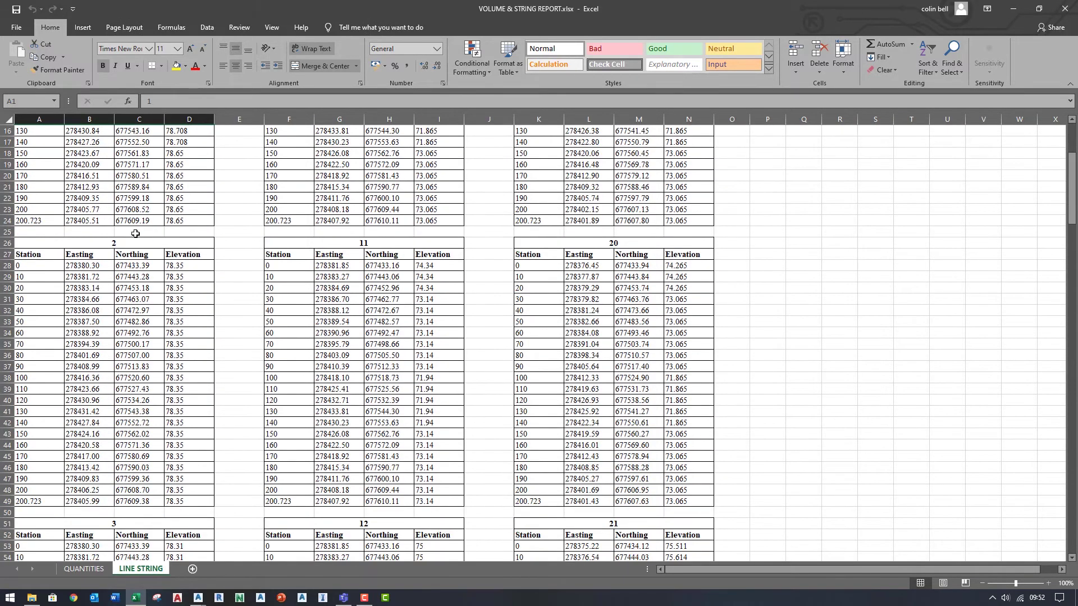
scroll(140, 282, "down", 1)
scroll(804, 169, "up", 4)
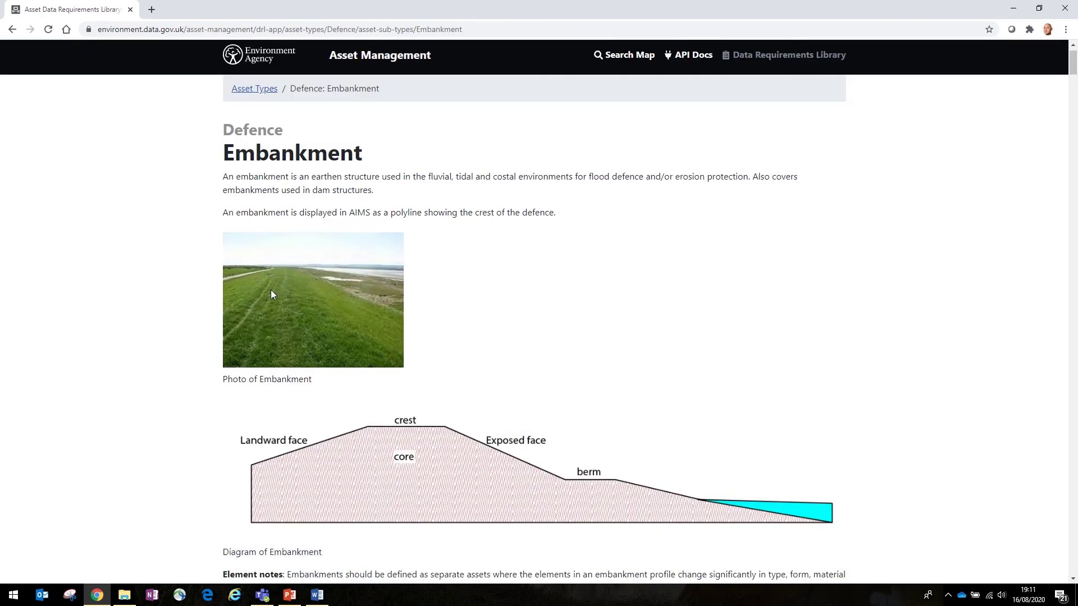
- Scroll down the Embankment page to its Elements table and open the Crest (CRT) element
scroll(271, 294, "down", 12)
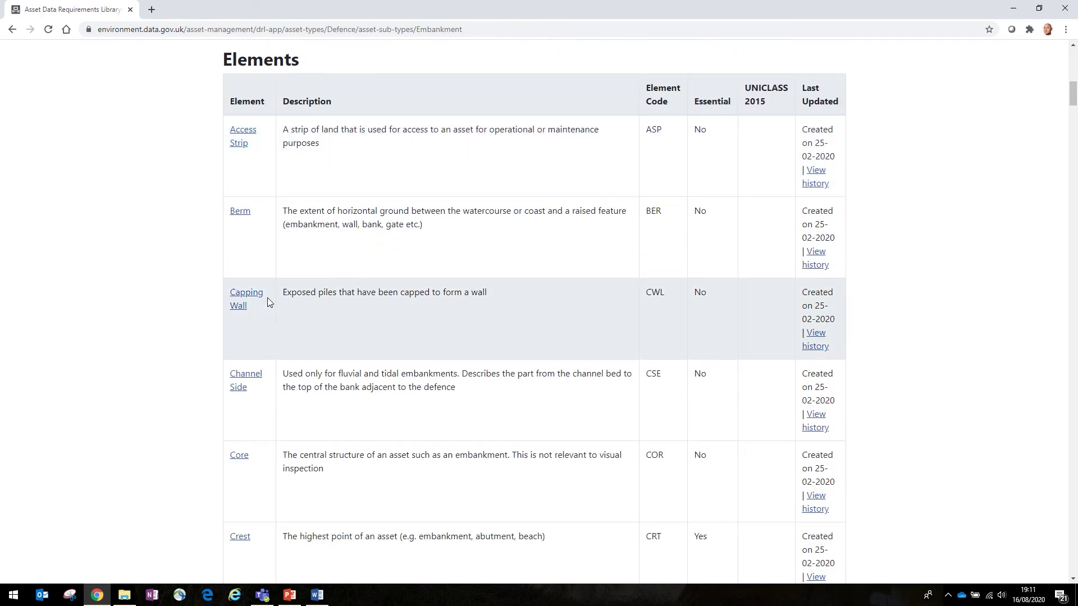
scroll(267, 302, "down", 4)
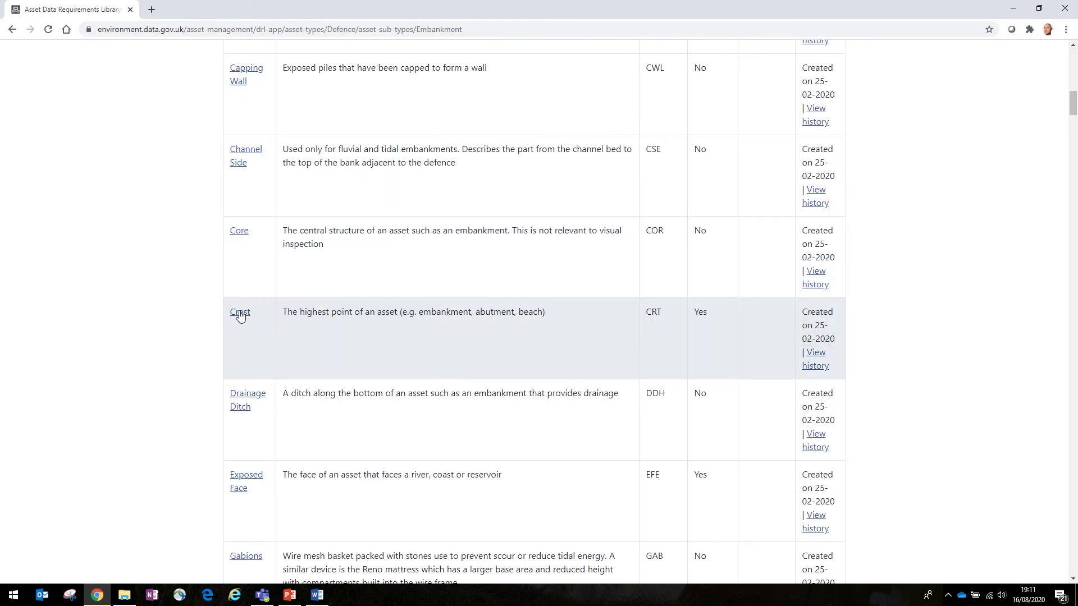
left_click(240, 314)
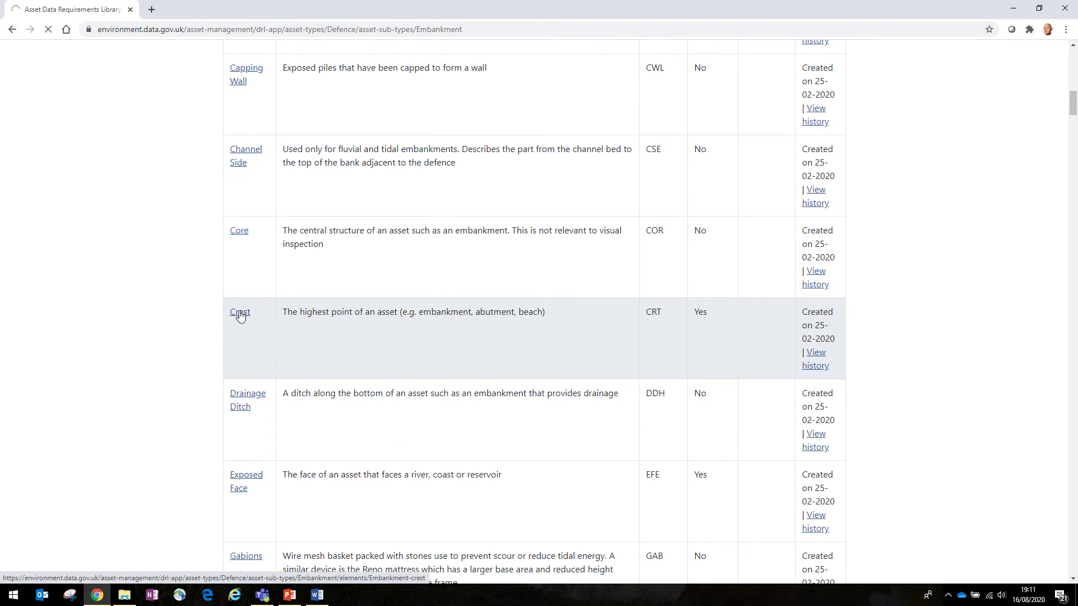